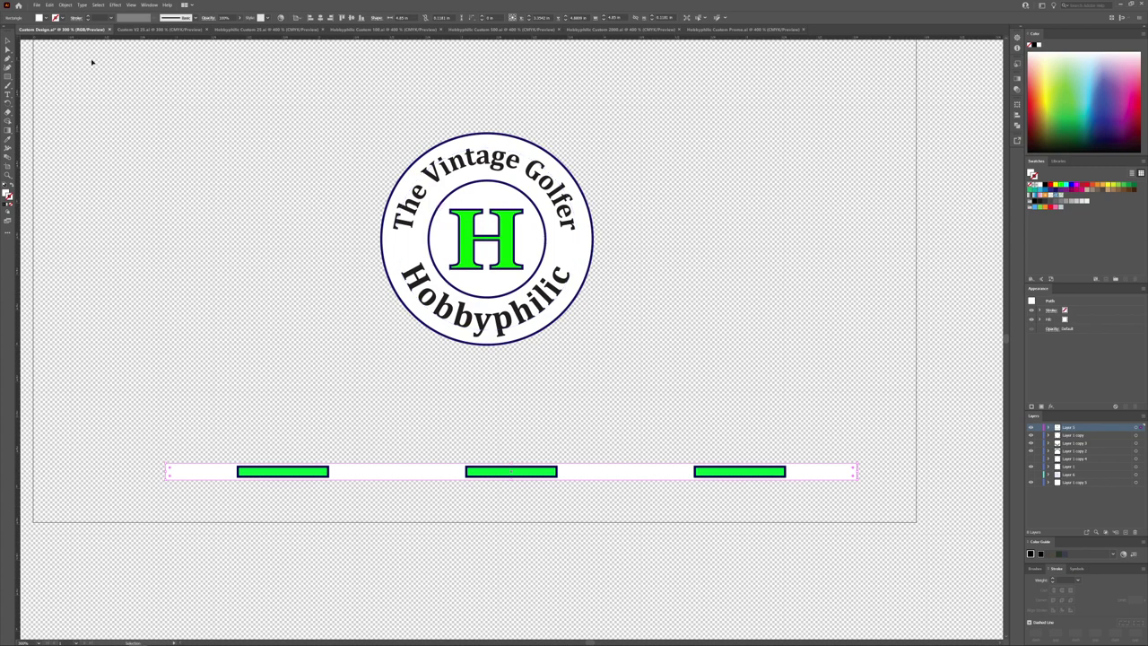
click(36, 4)
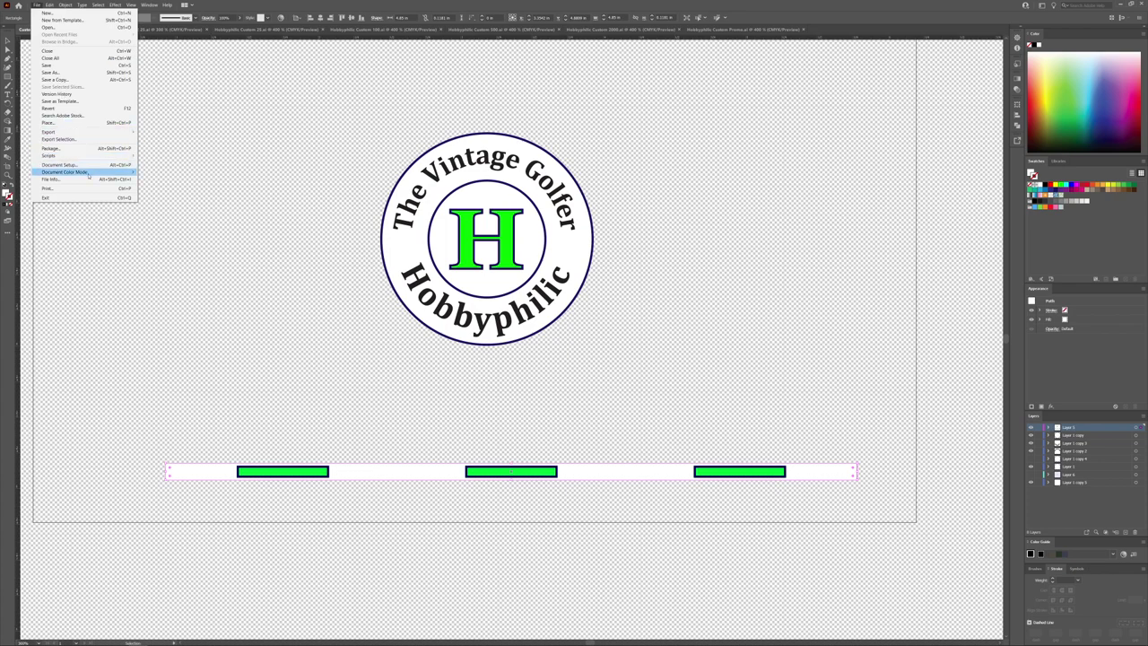
mouse_move(89, 175)
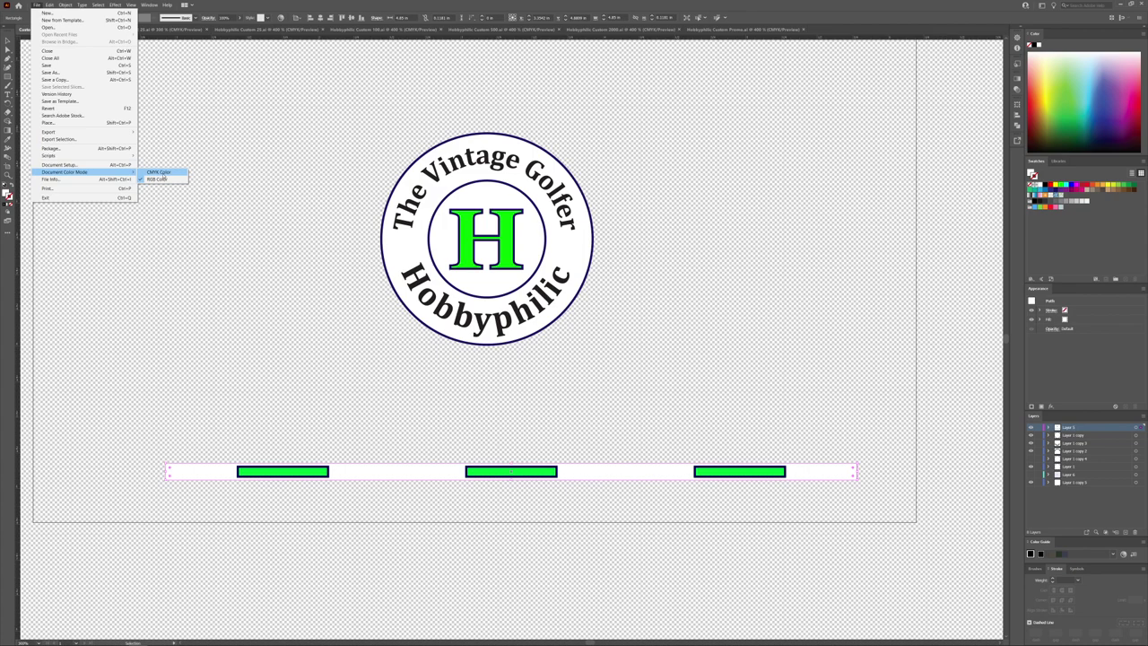
click(159, 172)
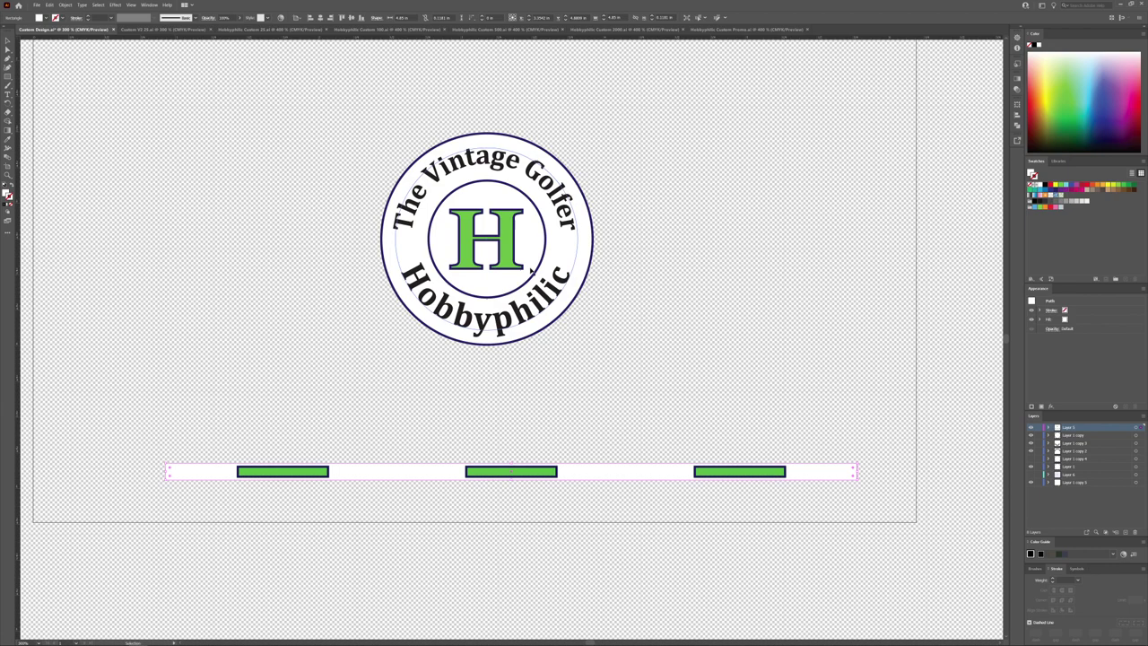
key(ctrl+z)
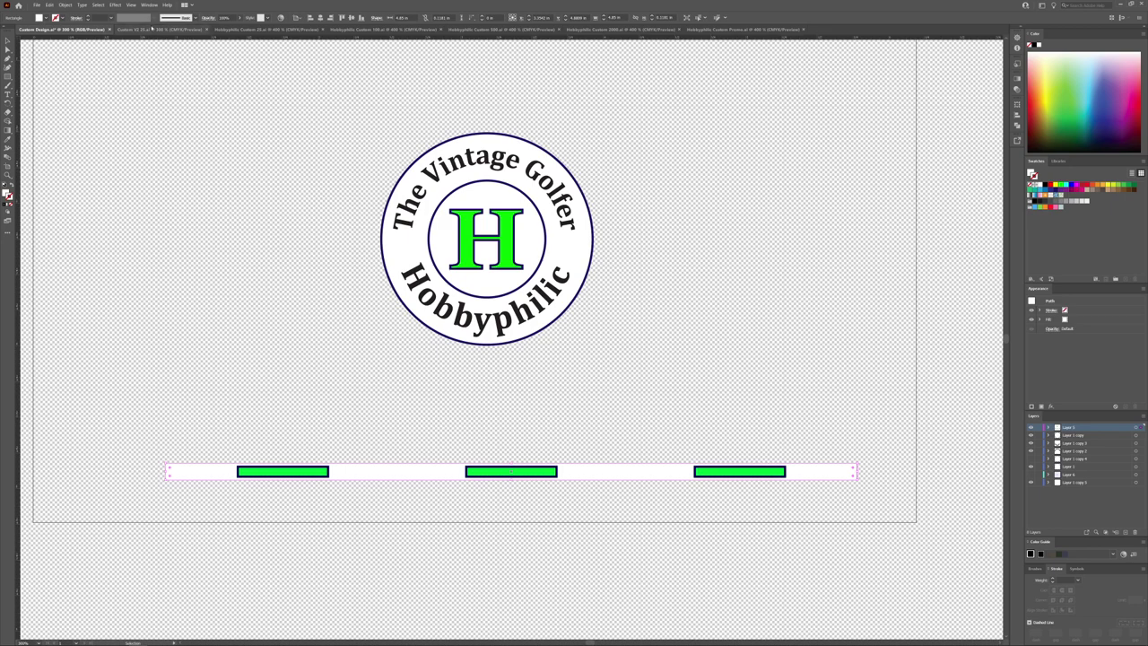
Switch to the green 2021 chip document and select the chip's guilloche pattern.
click(160, 30)
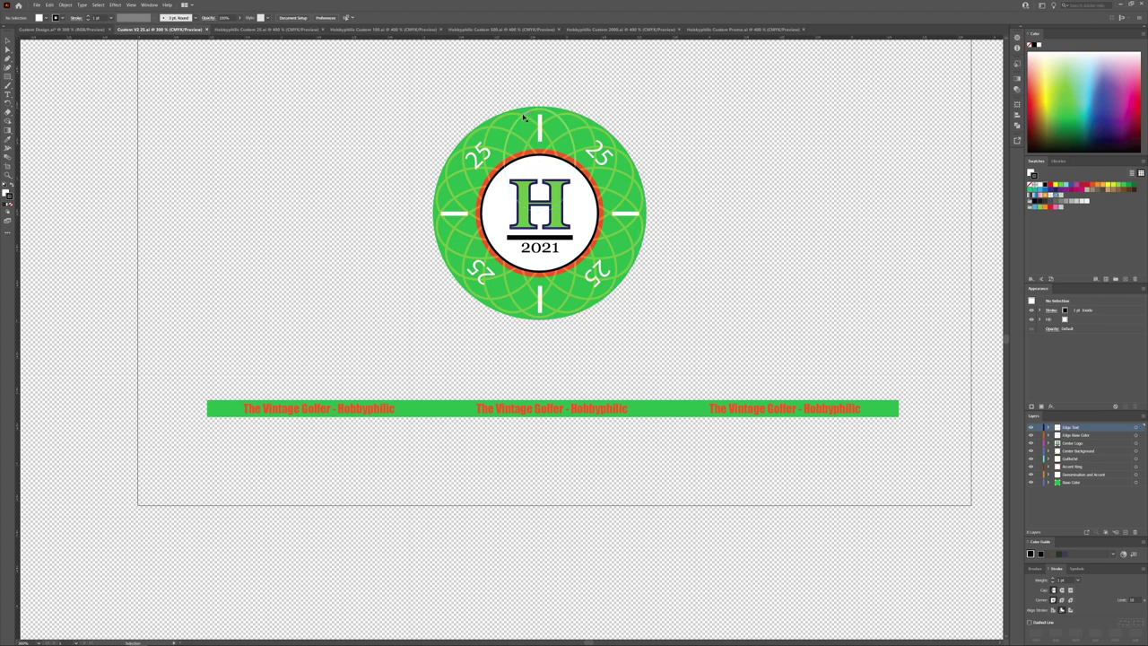
click(525, 117)
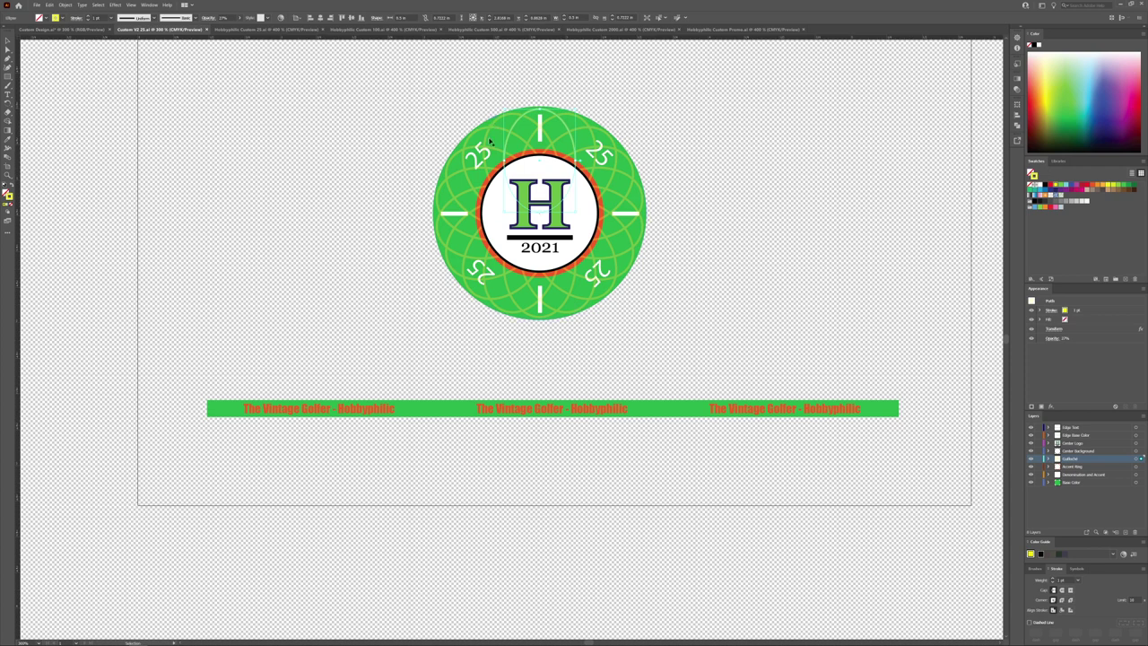
click(131, 4)
mouse_move(115, 5)
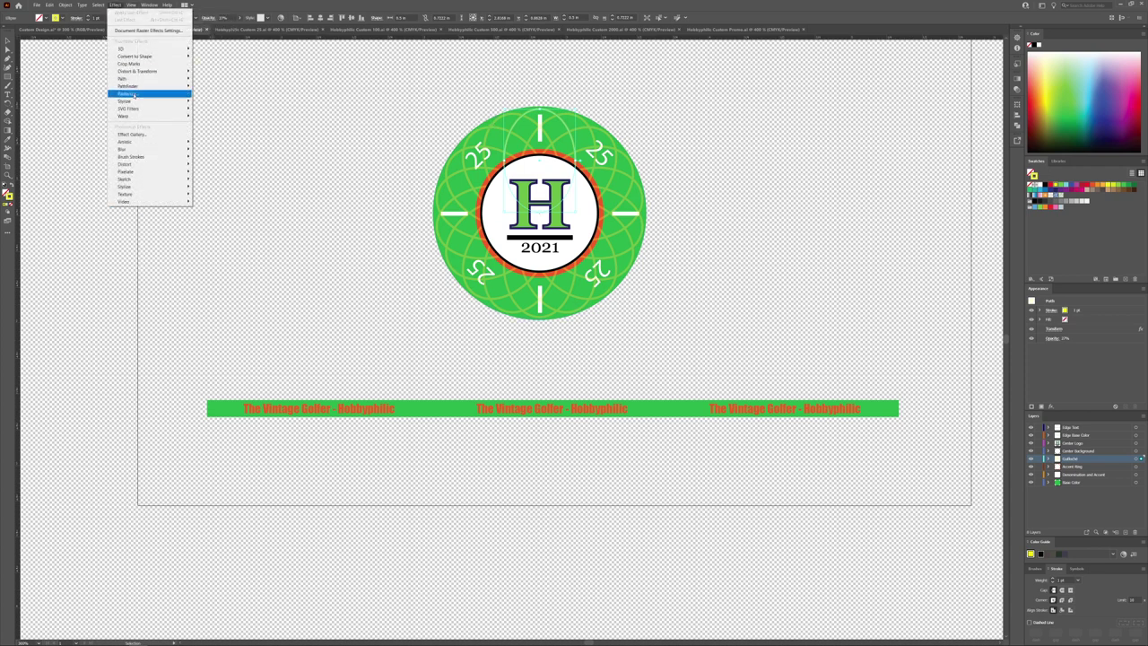
mouse_move(137, 87)
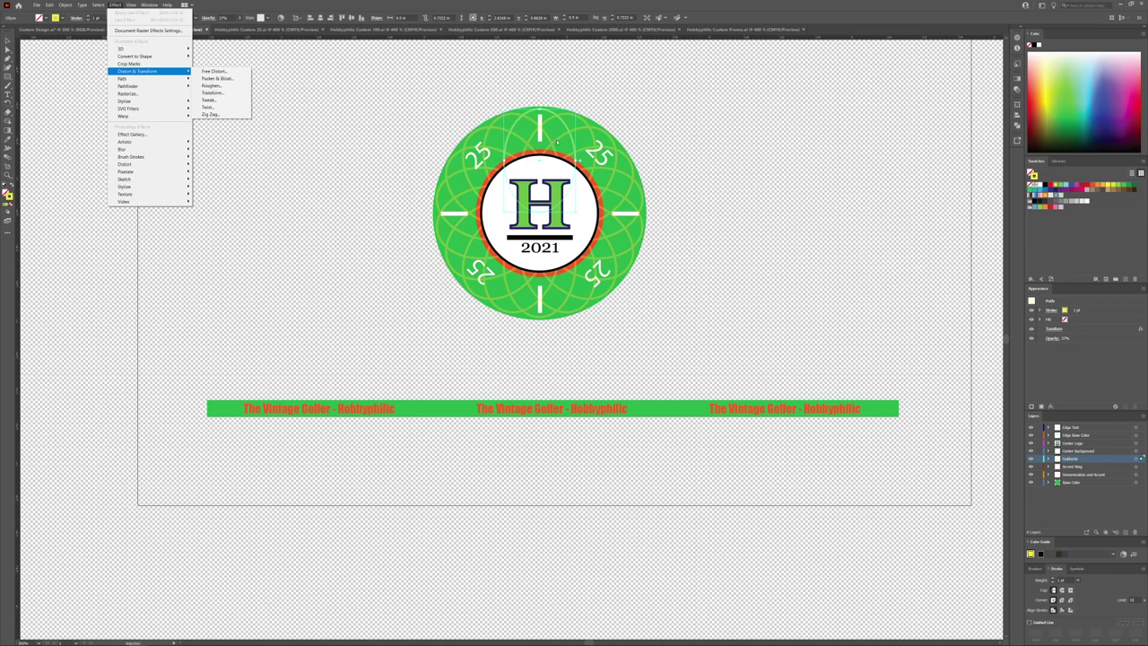
click(699, 124)
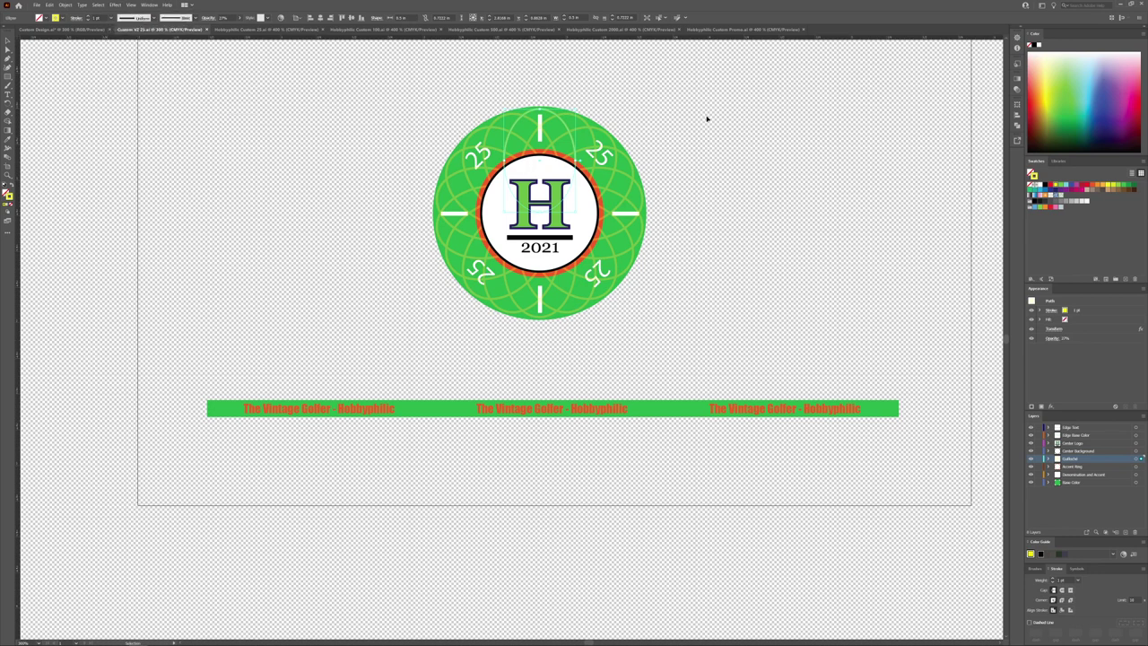
click(708, 116)
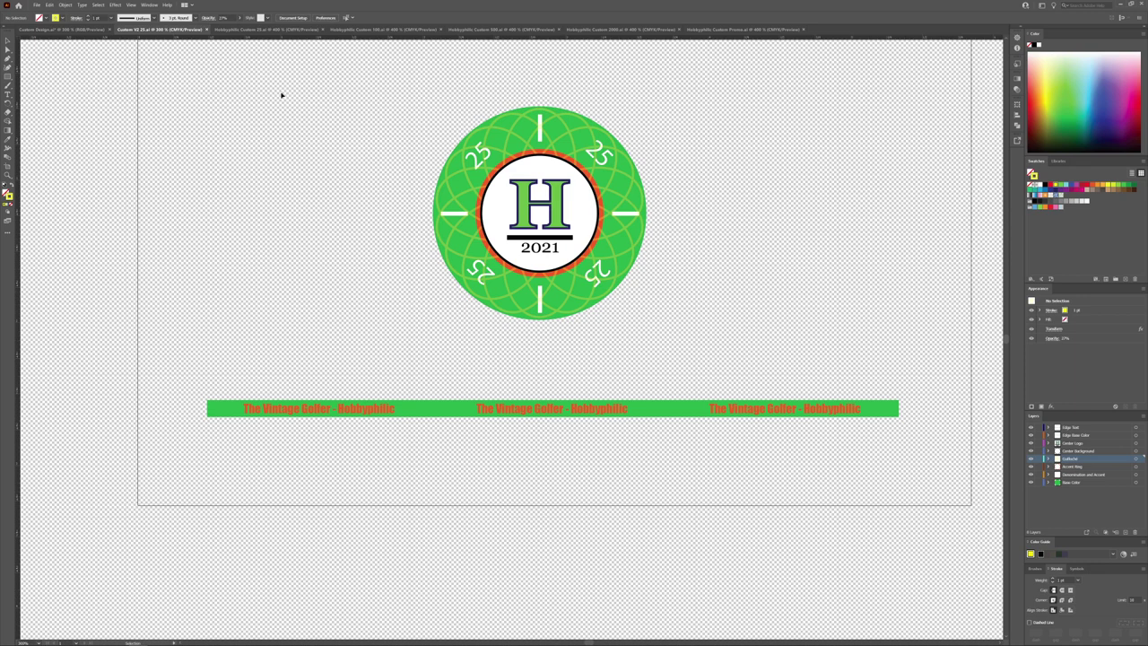
Compare Hobbyphilic Custom 25.ai with the Custom V2 25 draft, ending on Hobbyphilic Custom 25.
click(267, 30)
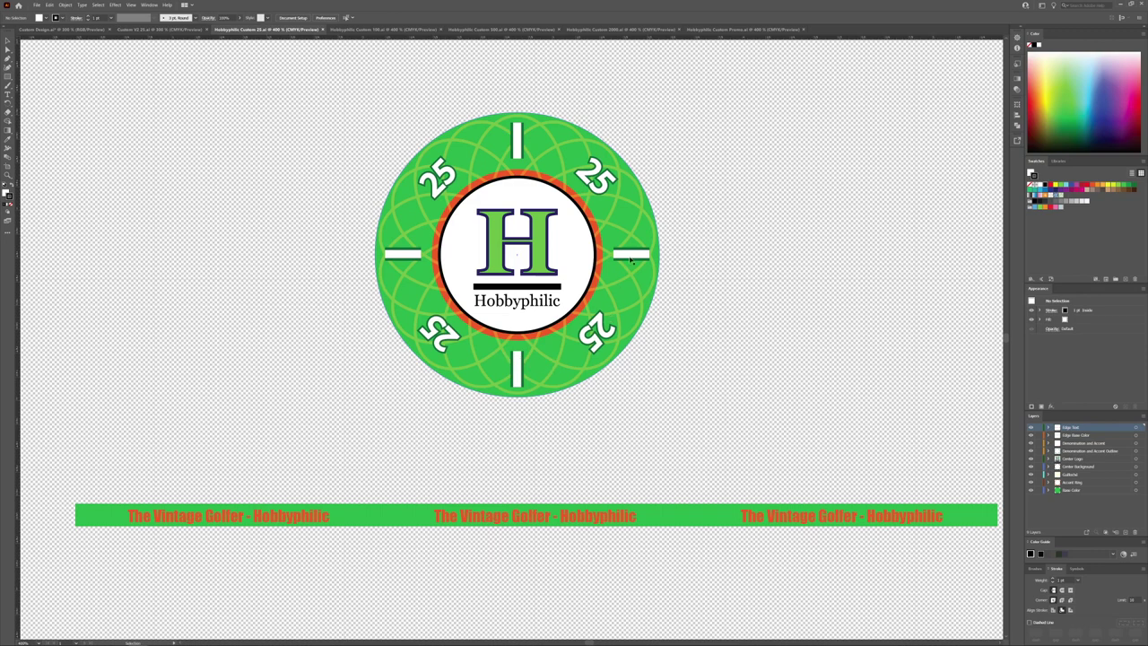
drag(621, 257, 616, 256)
click(160, 30)
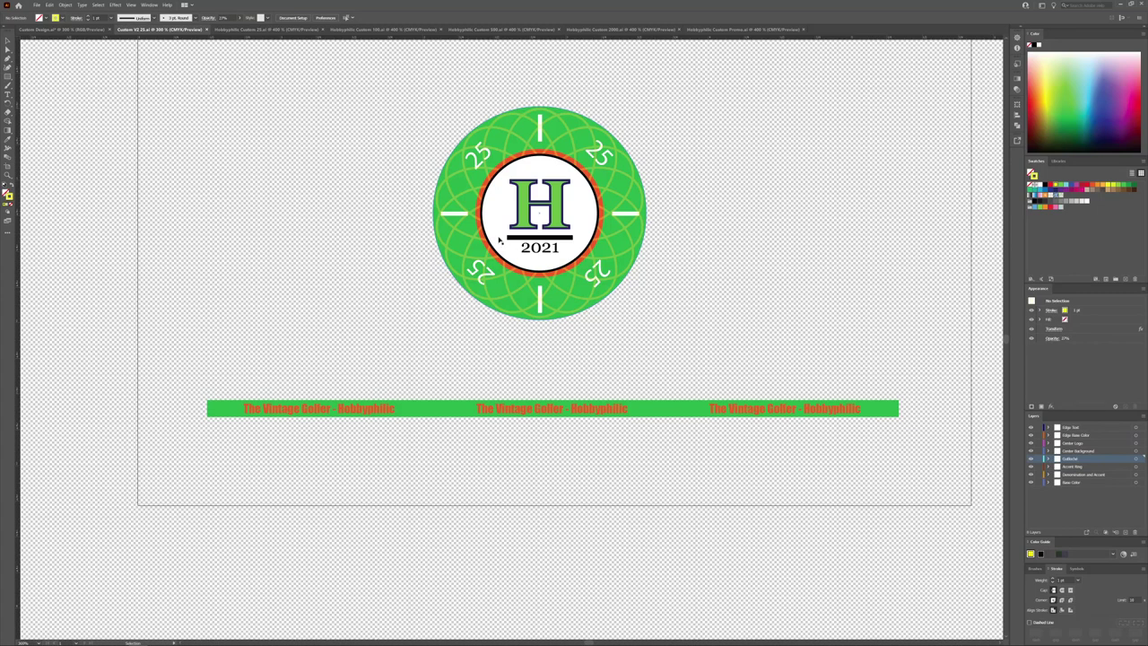
click(235, 30)
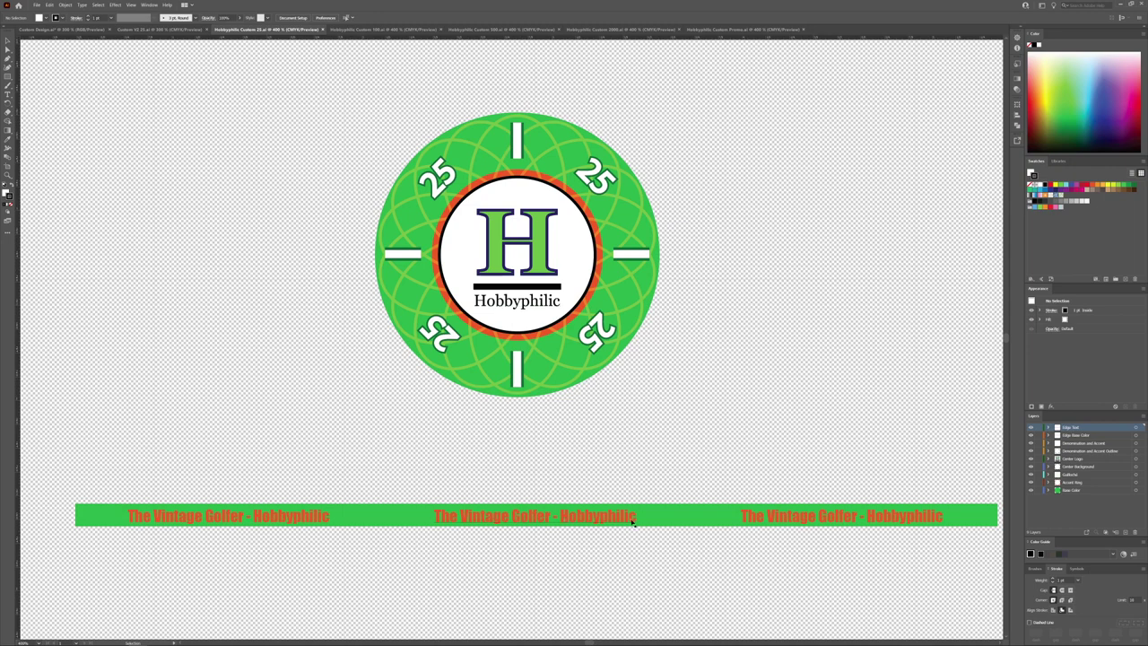
click(548, 518)
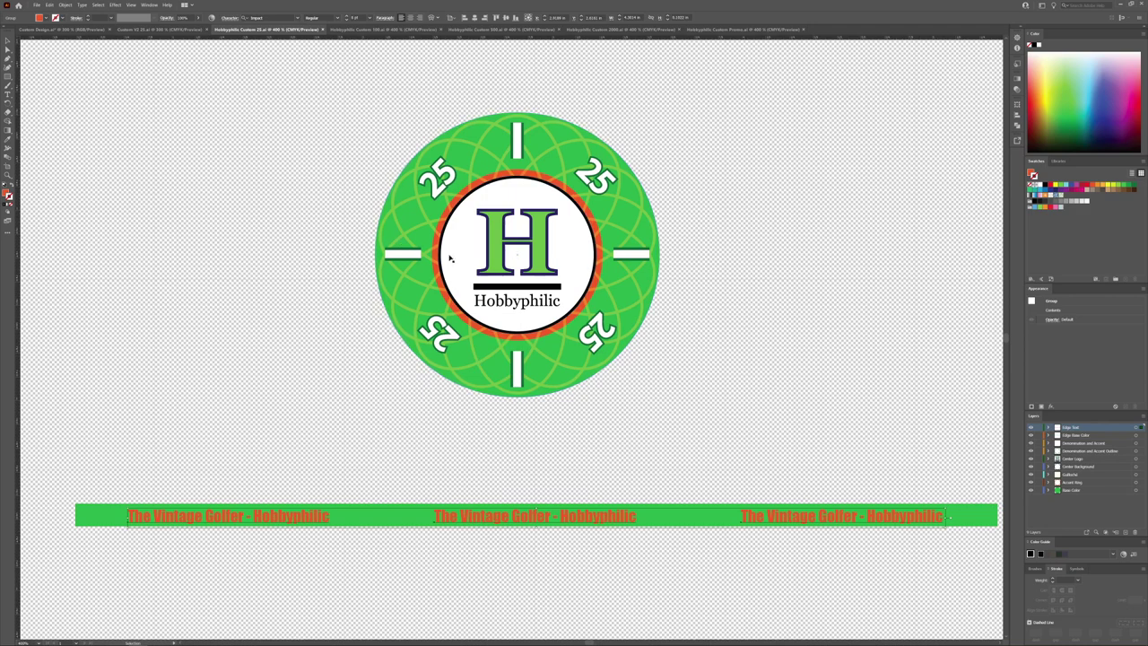
click(405, 220)
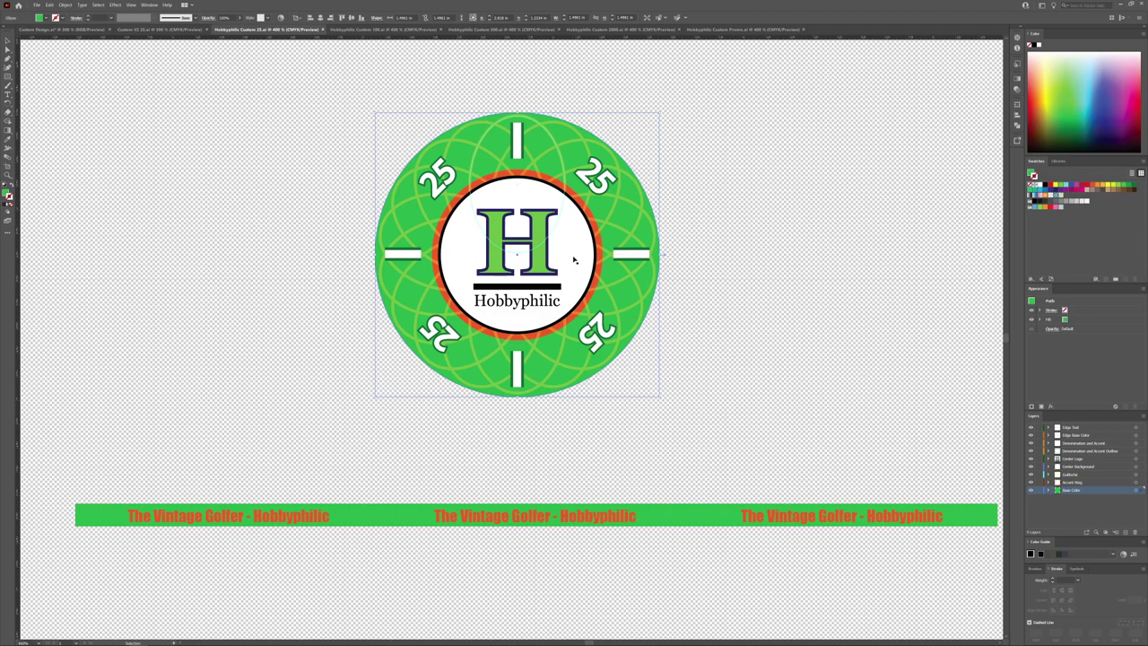
Show Hobbyphilic Custom 100.ai and nudge the view of the black 100 chip.
click(386, 30)
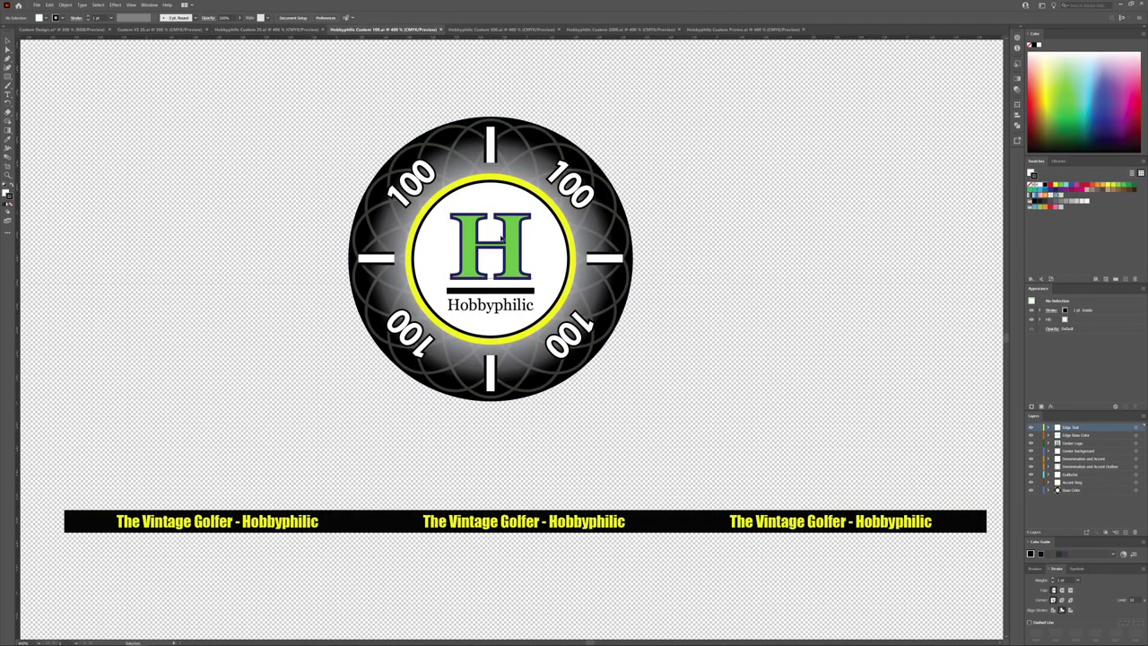
drag(497, 236, 532, 191)
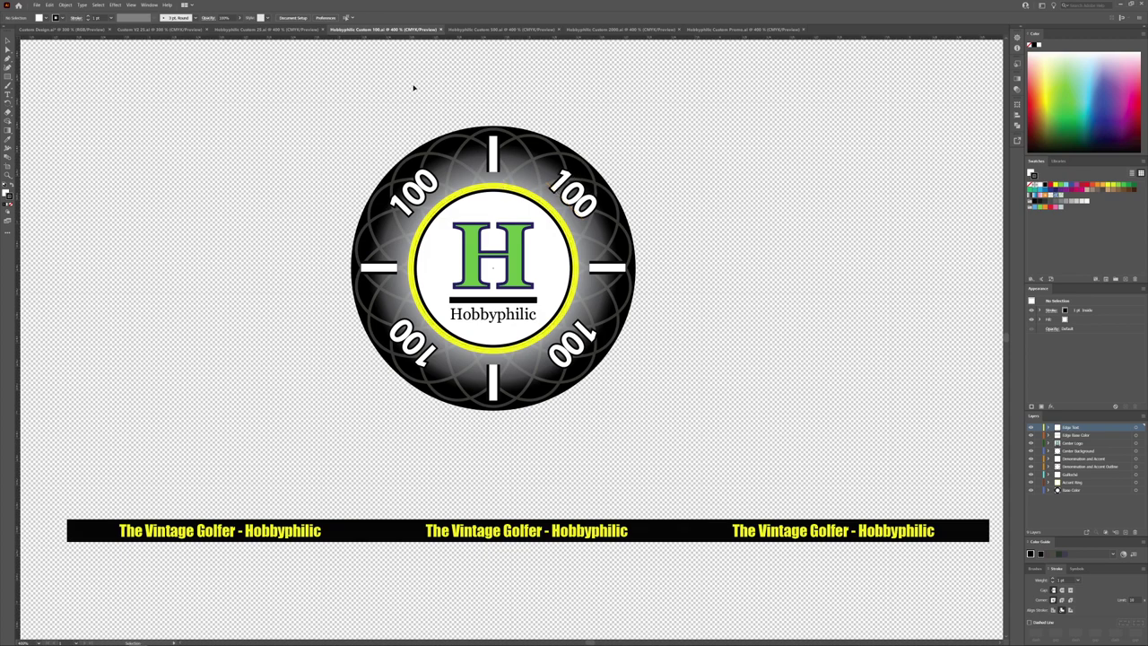
Compare the black 100 and orange 500 chip documents, then display the pink 2000 chip.
click(490, 29)
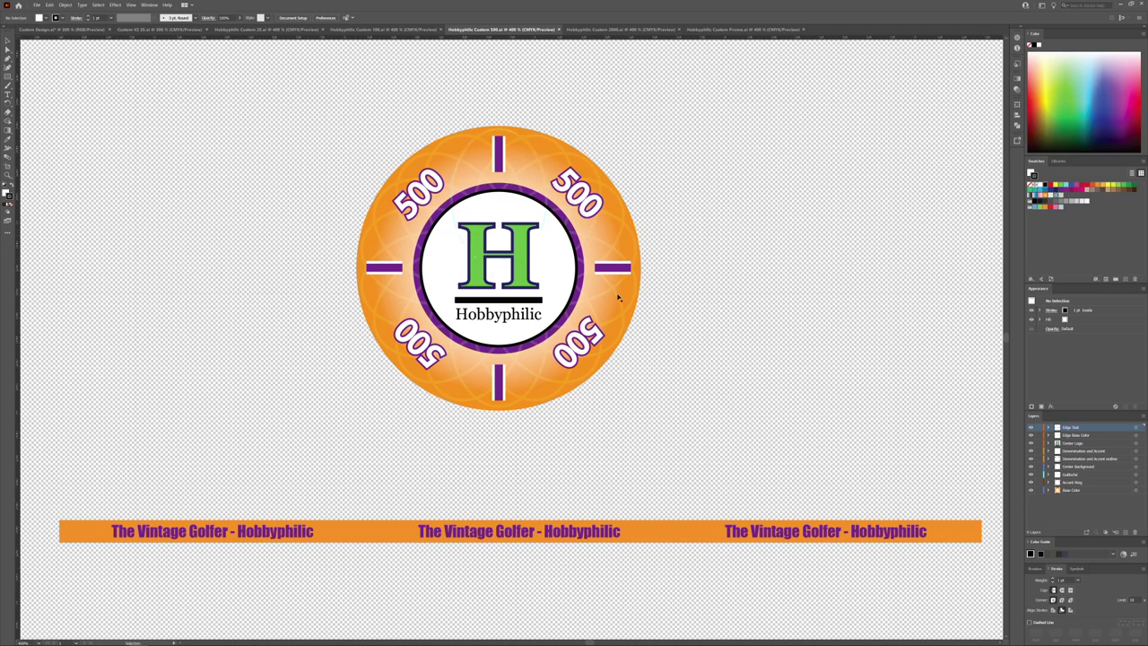
click(384, 30)
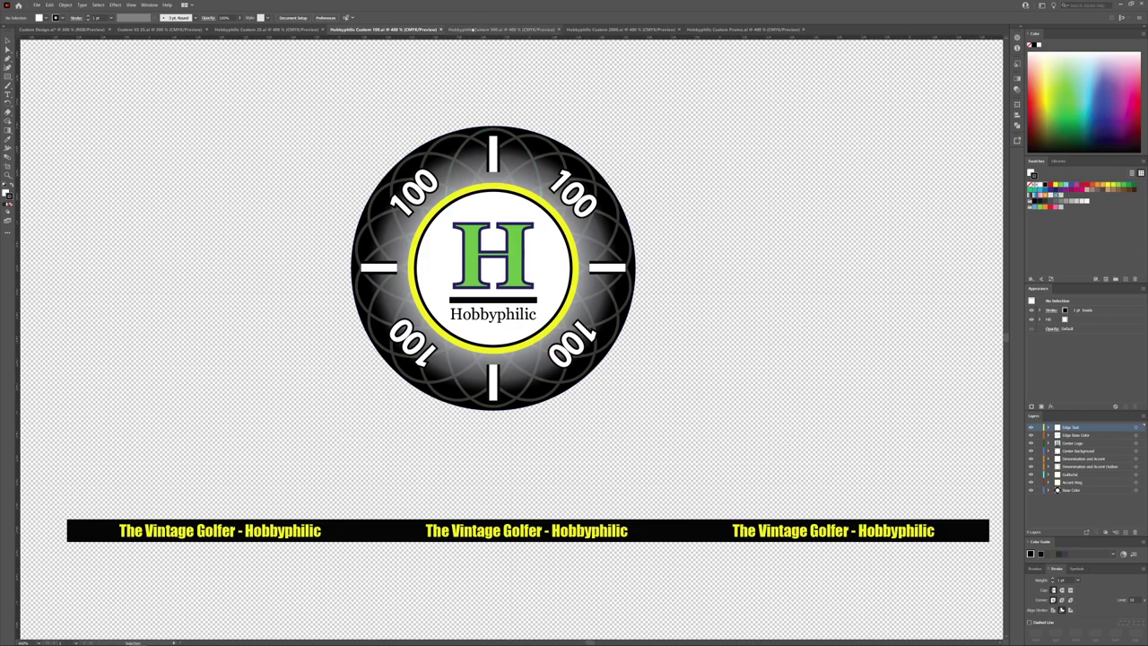
key(ctrl+shift+Tab)
key(ctrl+Tab)
click(508, 30)
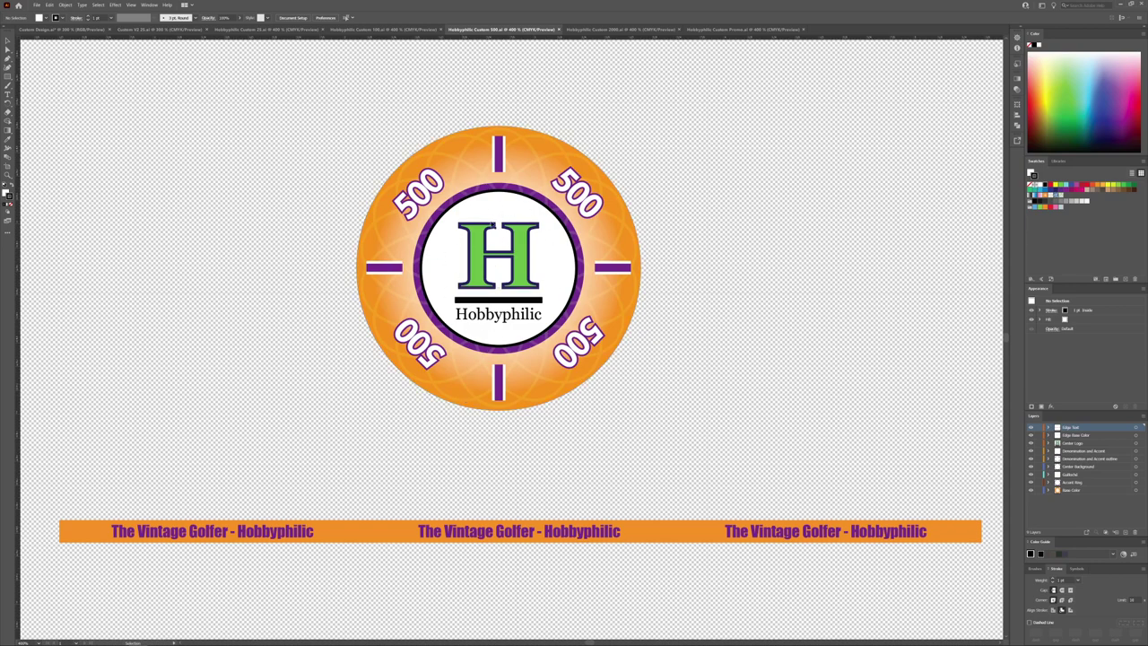
click(621, 29)
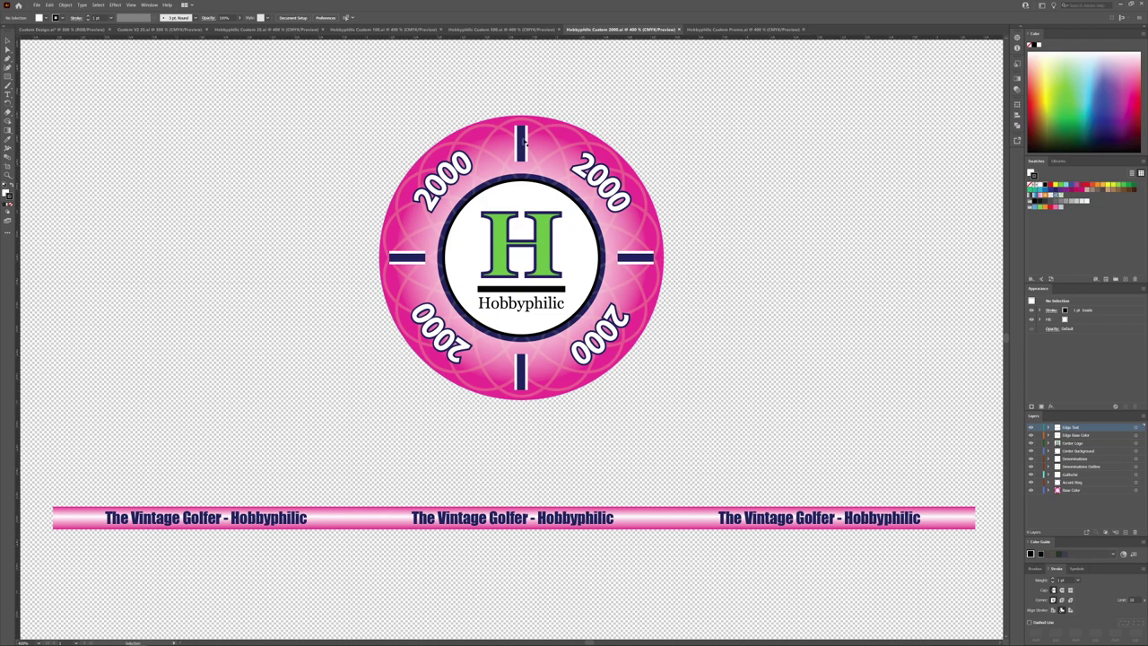
click(261, 28)
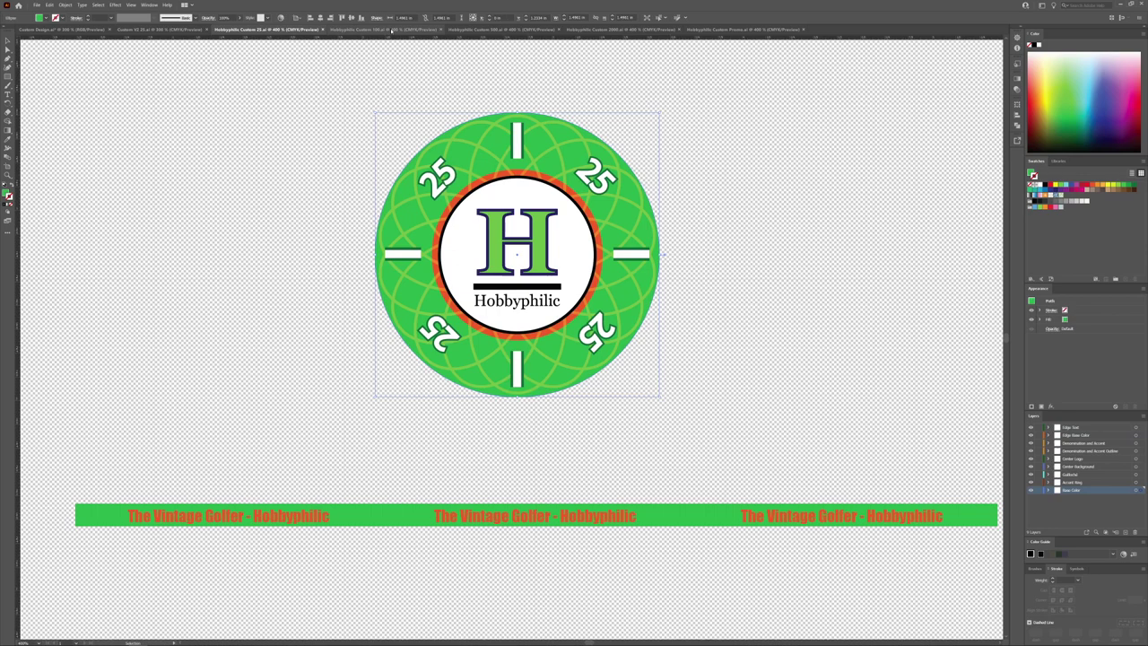
click(384, 29)
click(503, 30)
click(568, 31)
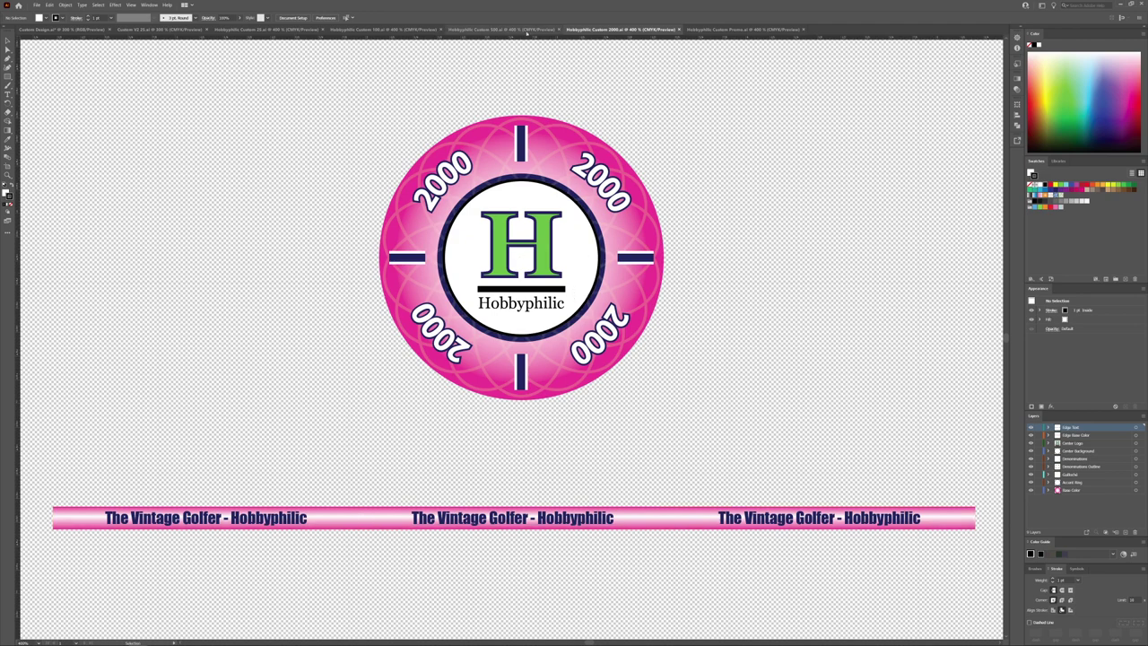
click(502, 30)
click(610, 29)
click(503, 29)
click(392, 29)
click(268, 30)
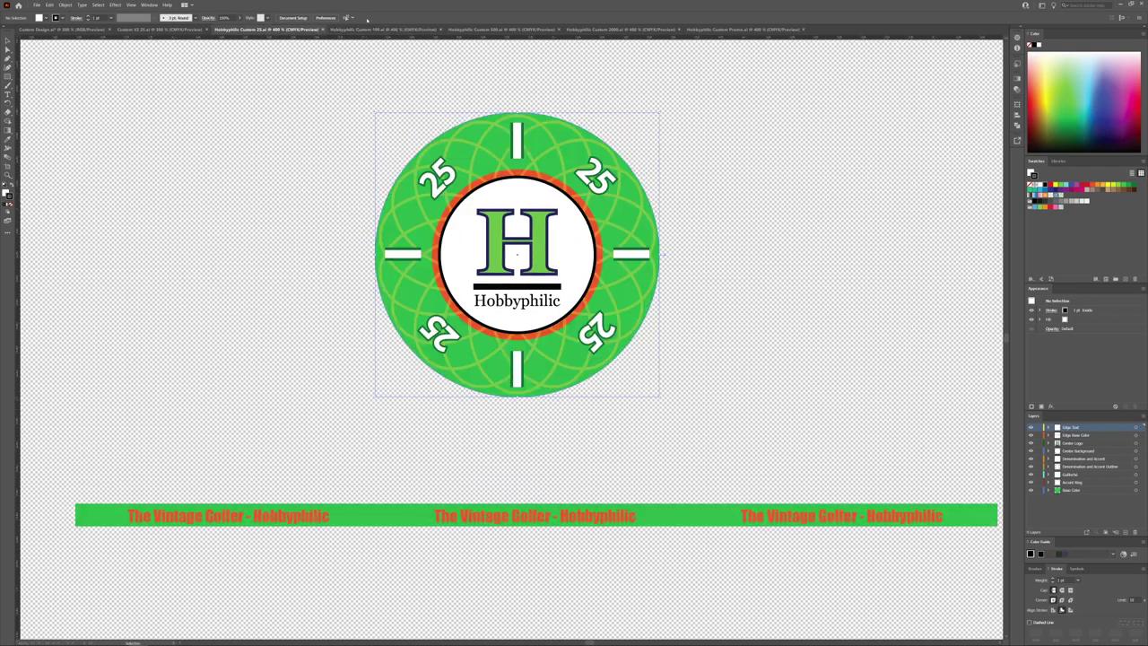
click(383, 30)
click(503, 30)
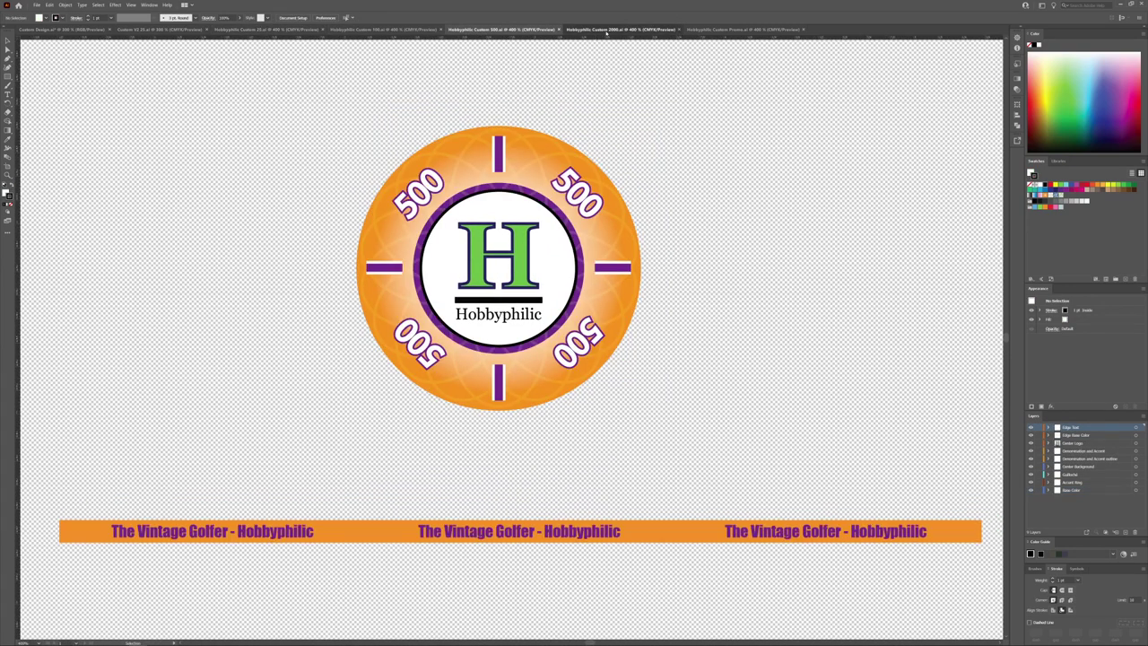
click(619, 30)
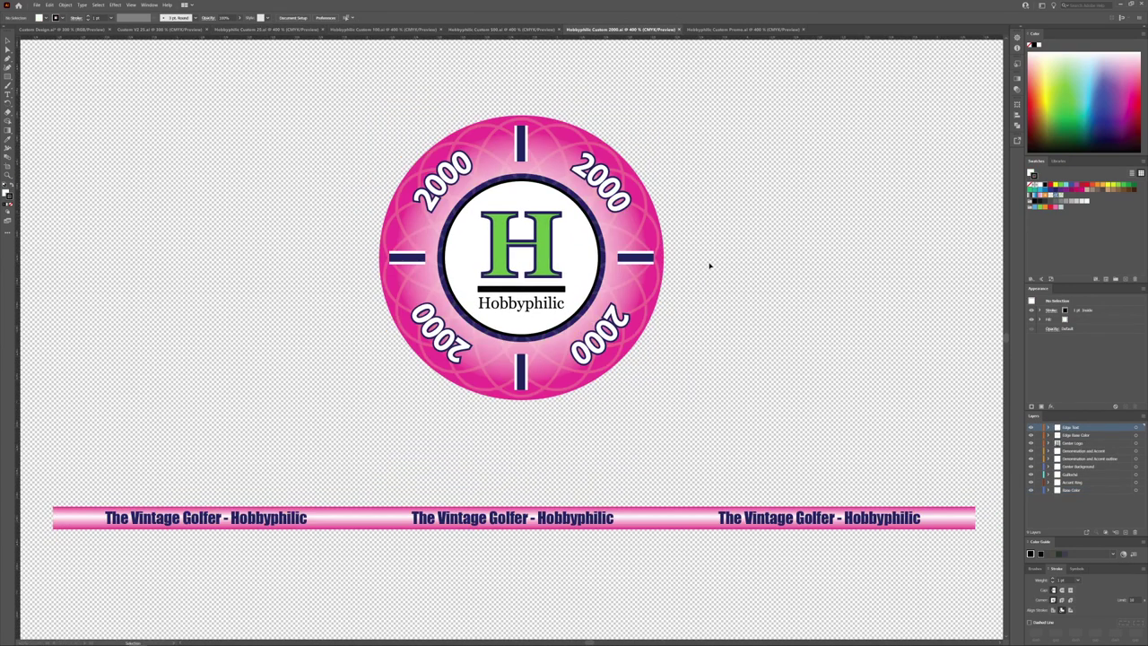
click(287, 30)
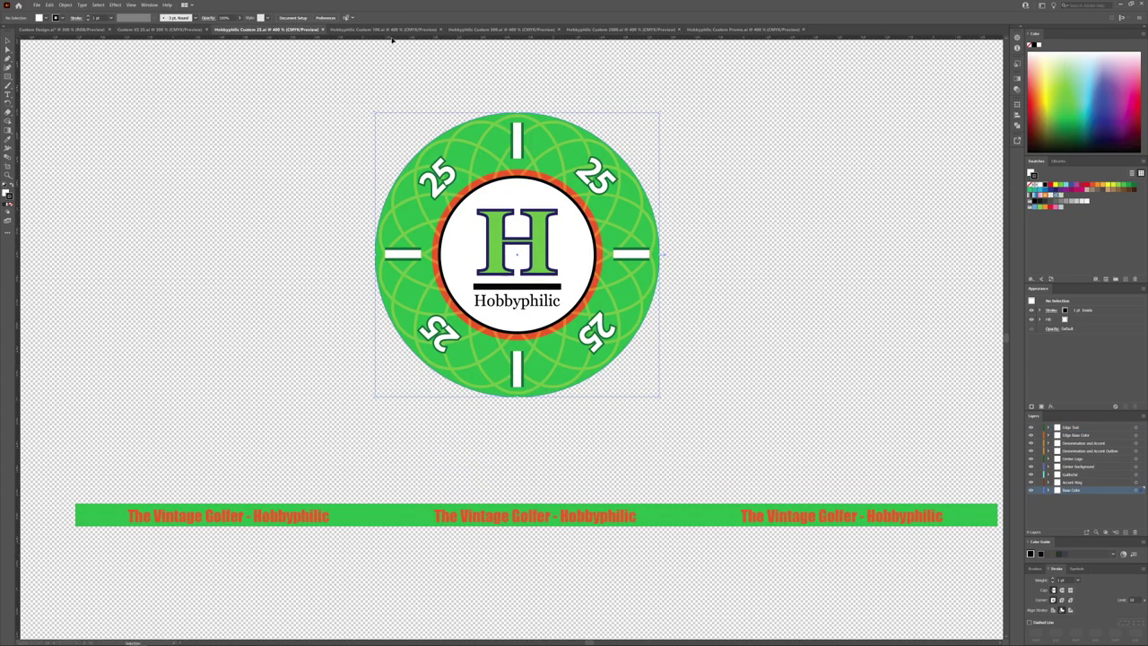
click(387, 29)
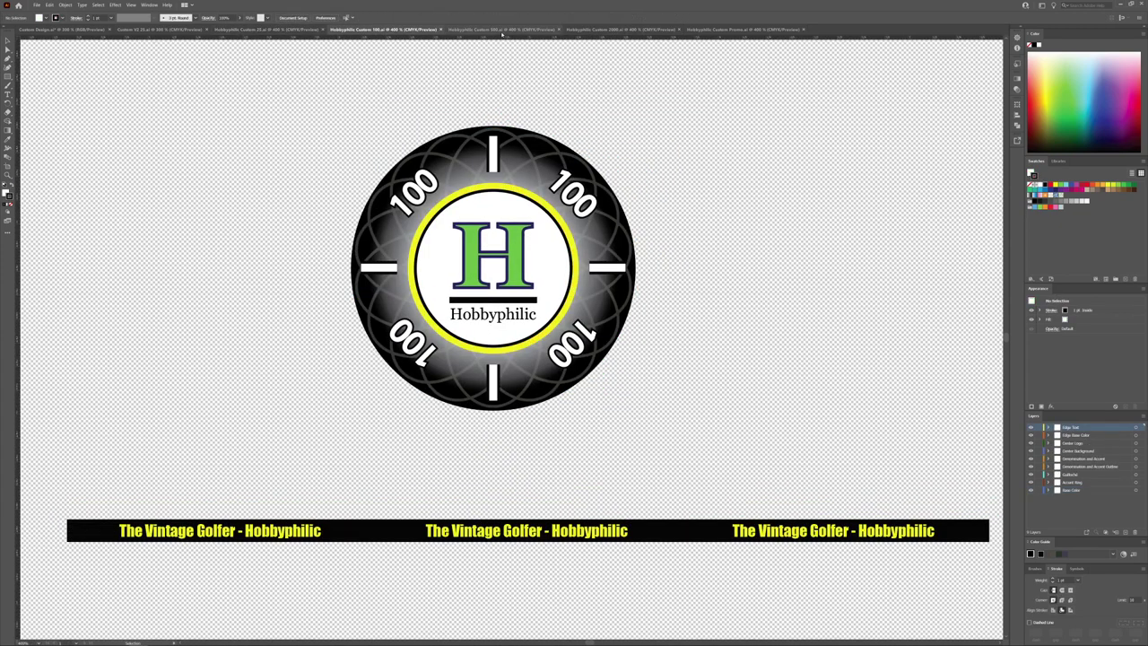
click(535, 30)
click(604, 30)
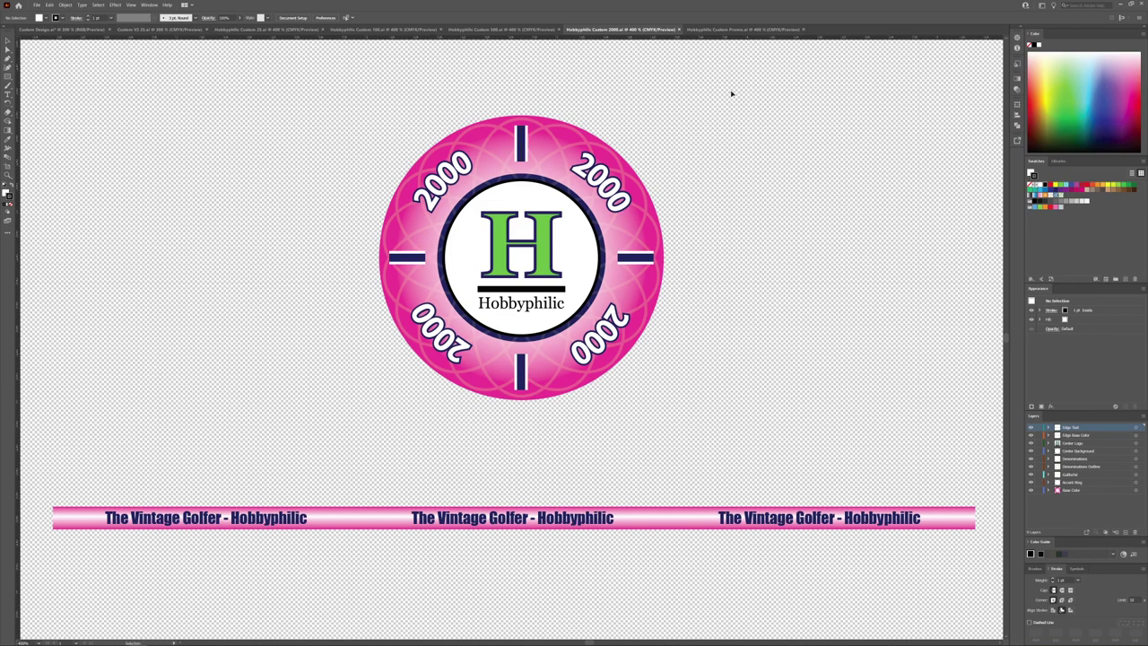
Display the Hobbyphilic Custom Promo document with the lavender-ringed 2021 badge.
click(738, 31)
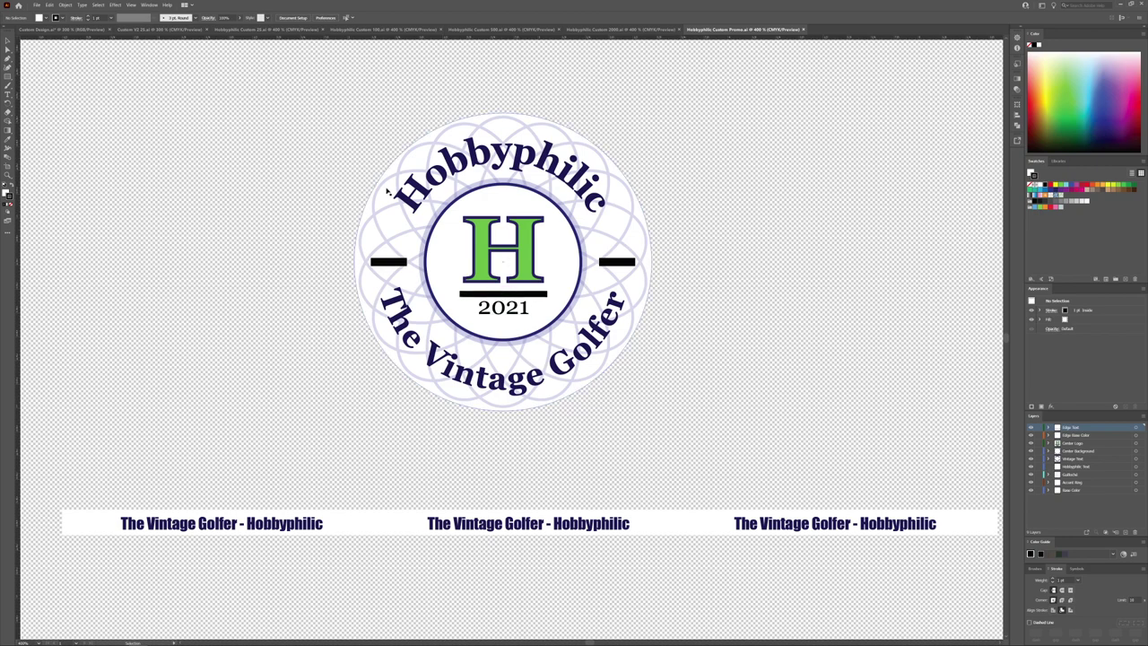
Flip through the Custom V2 25, Custom 25 and Custom 100 documents to the orange 500 chip.
click(169, 30)
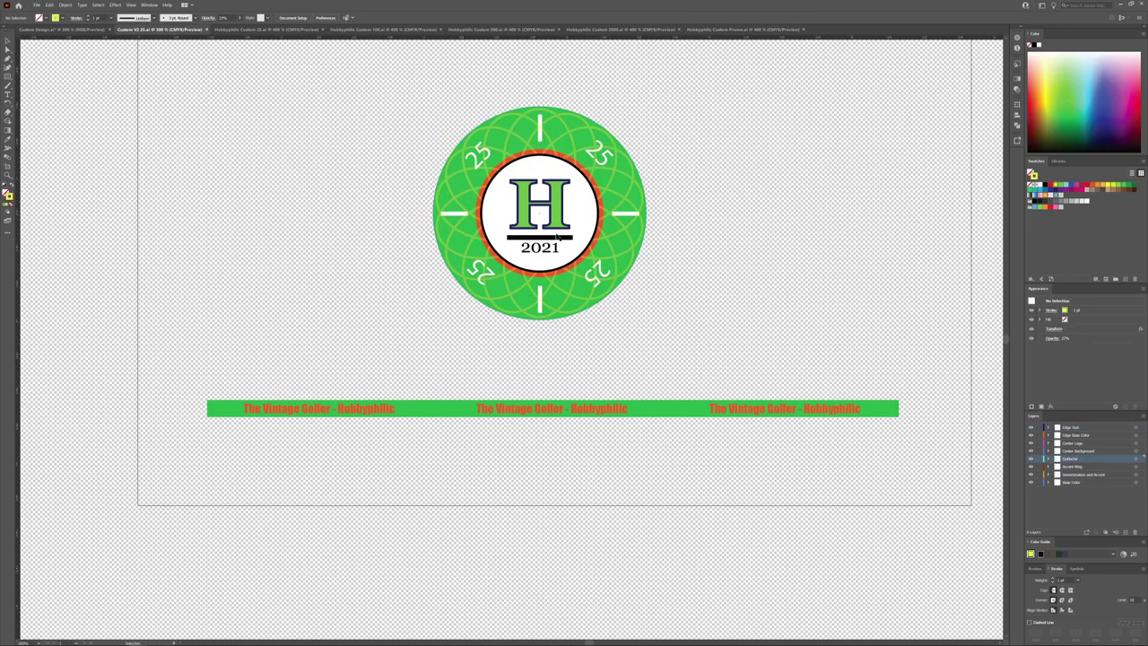
click(282, 29)
click(395, 30)
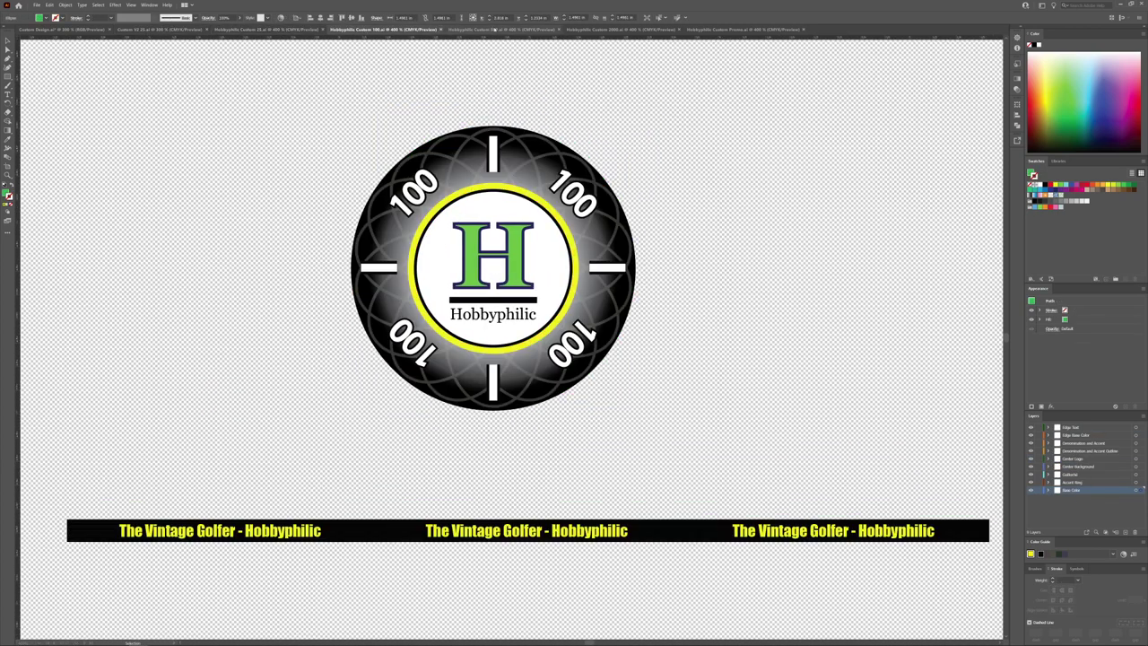
click(495, 30)
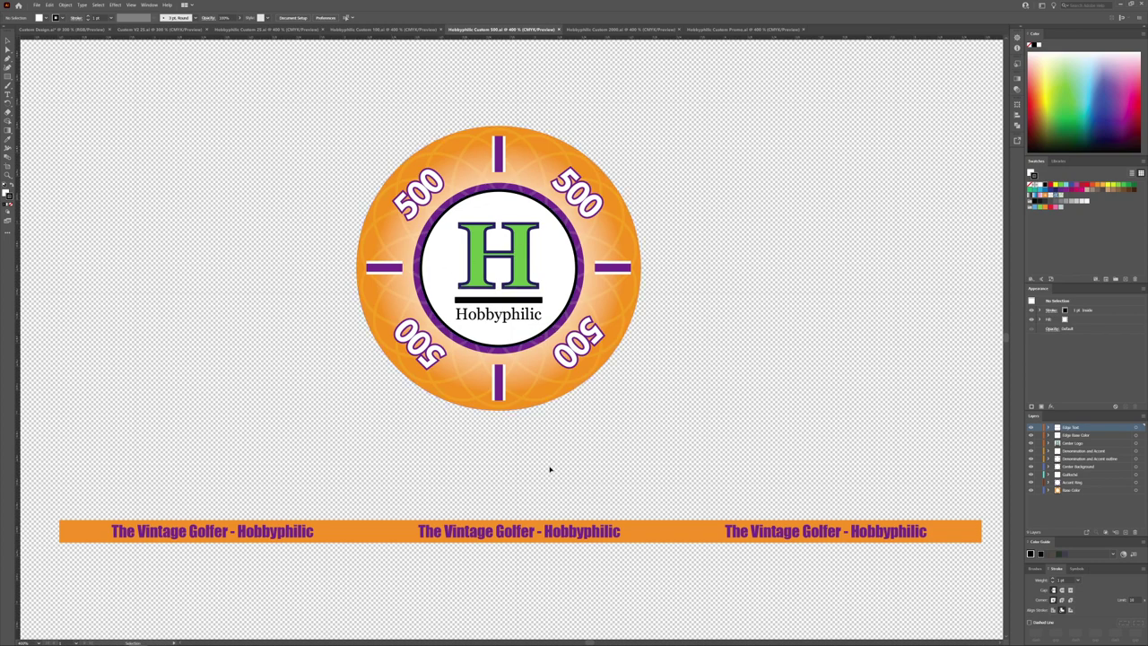
Cycle through the 2000, Promo, 25, 100 and 500 chip documents.
click(608, 30)
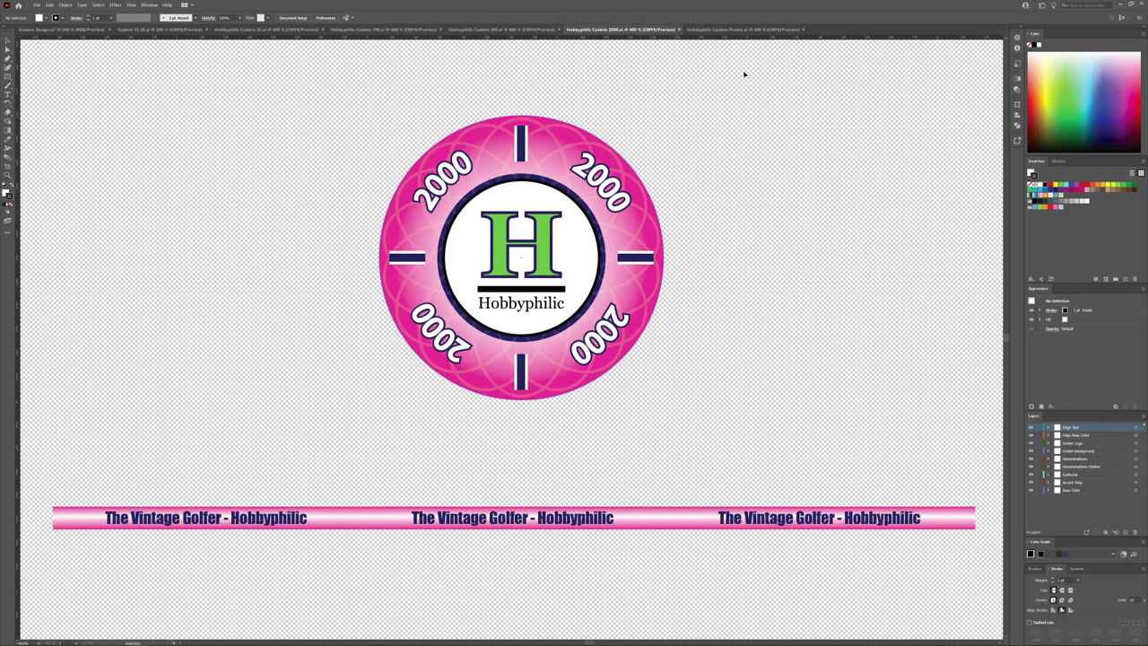
click(745, 30)
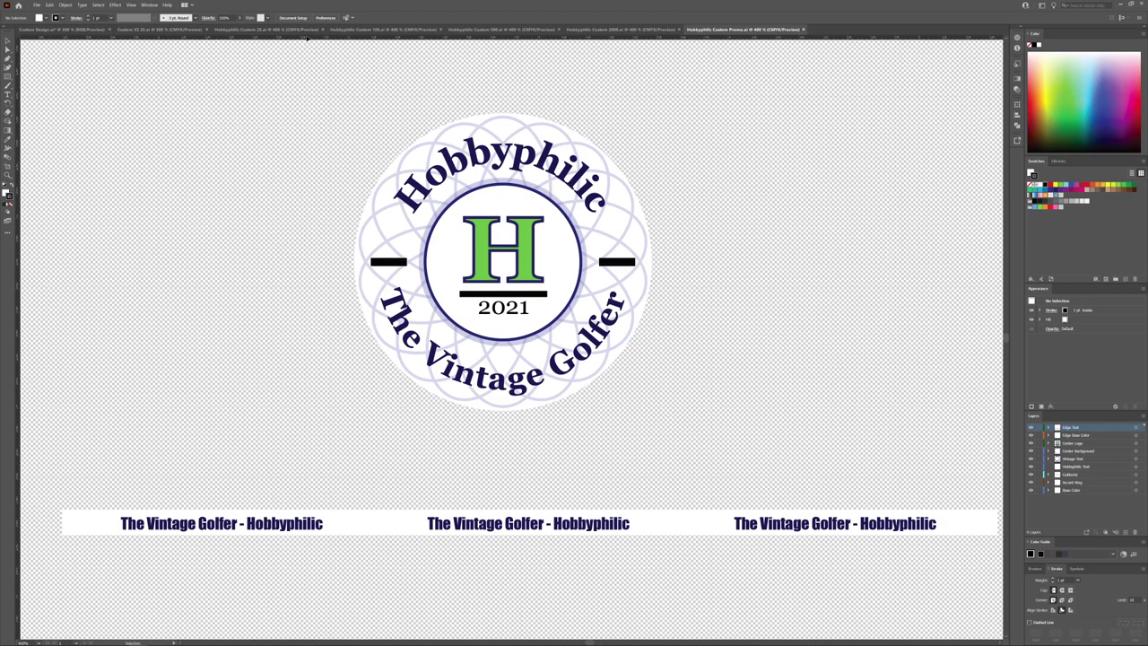
click(269, 30)
click(384, 30)
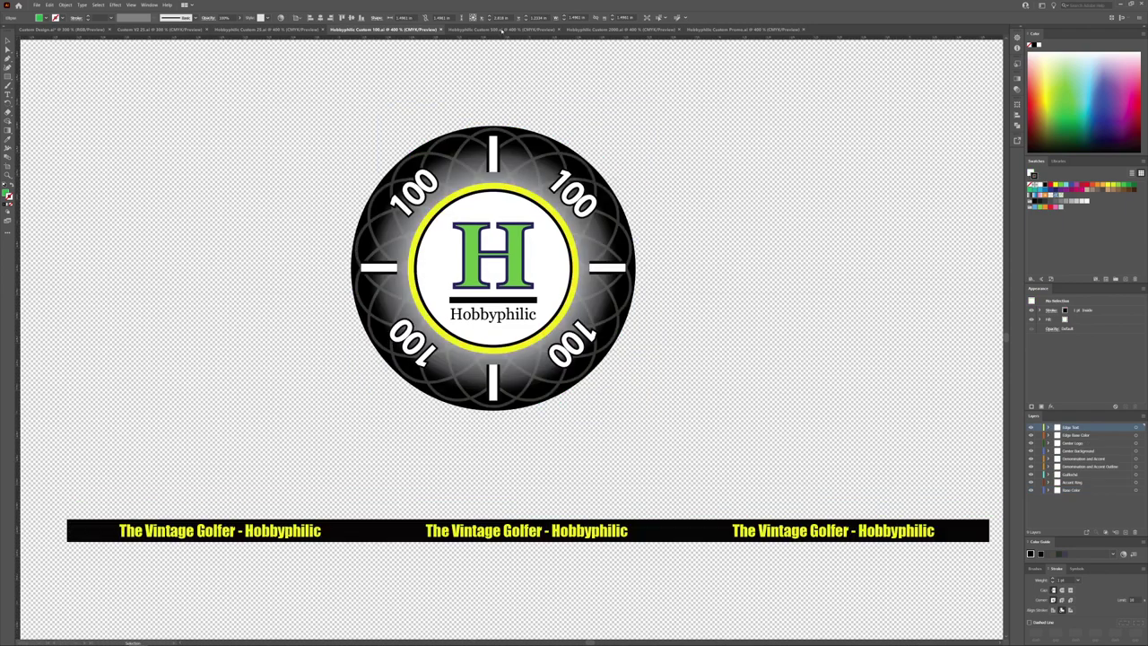
click(500, 29)
click(619, 30)
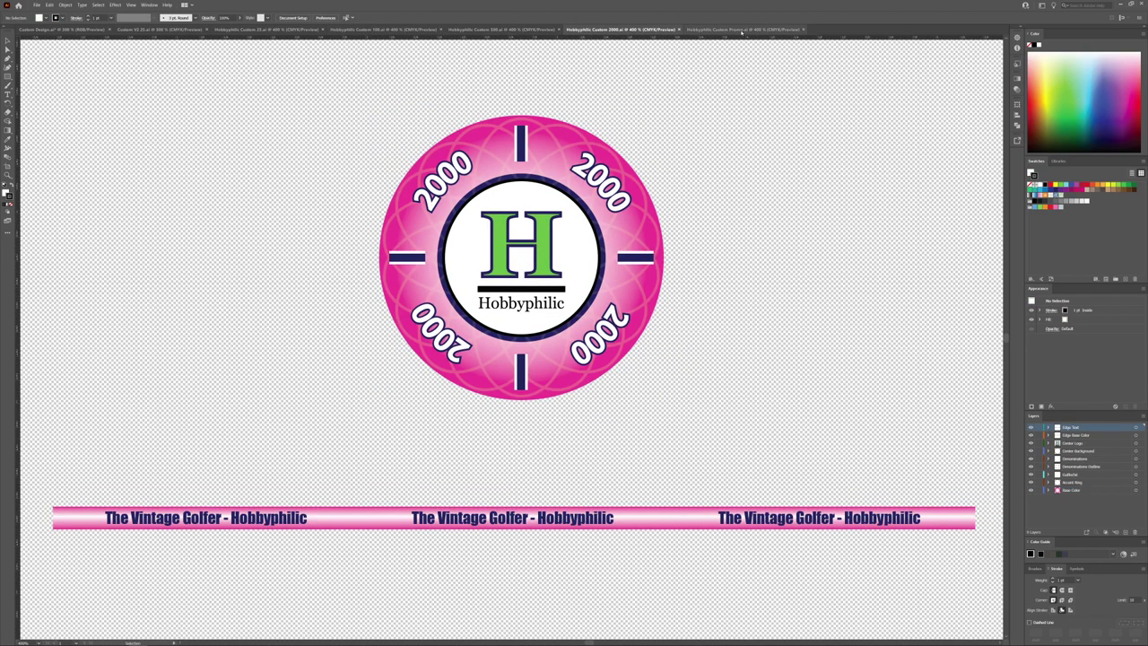
click(742, 29)
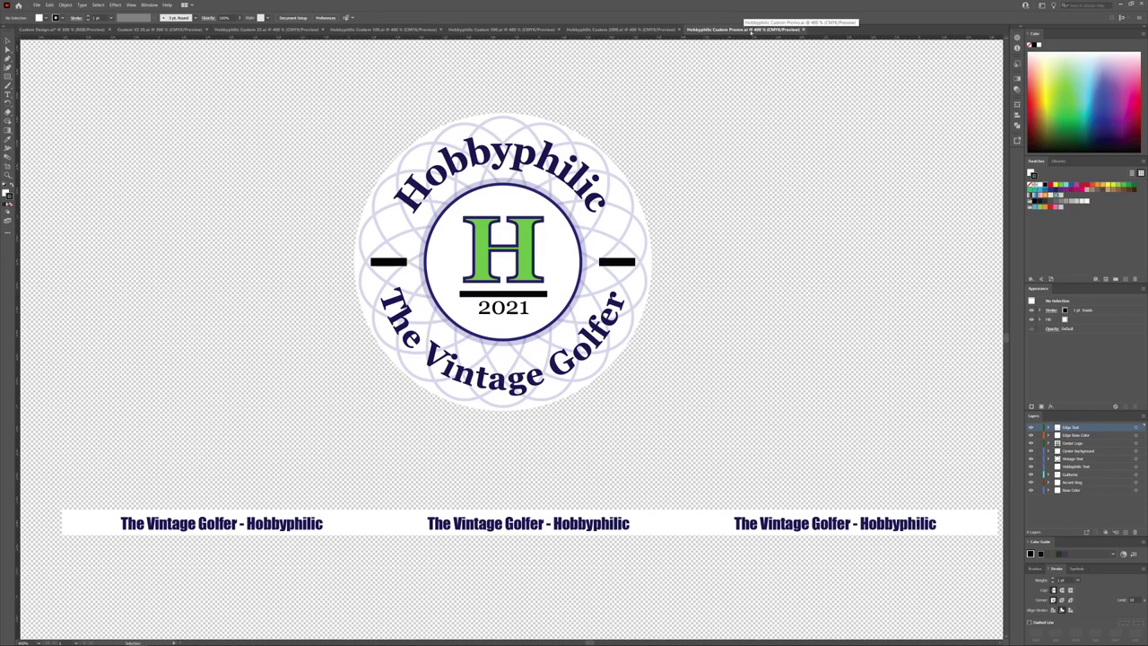
Revisit the 500, 100 and 25 chips and the original Vintage Golfer logo, ending on 2000.
click(500, 30)
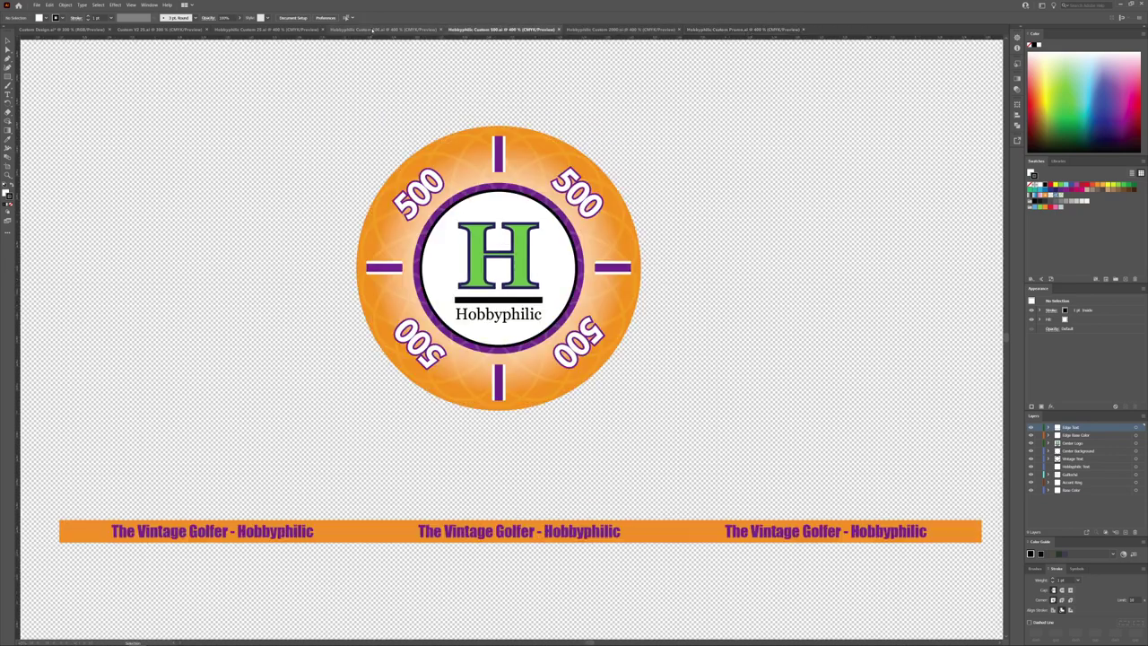
click(269, 29)
click(157, 30)
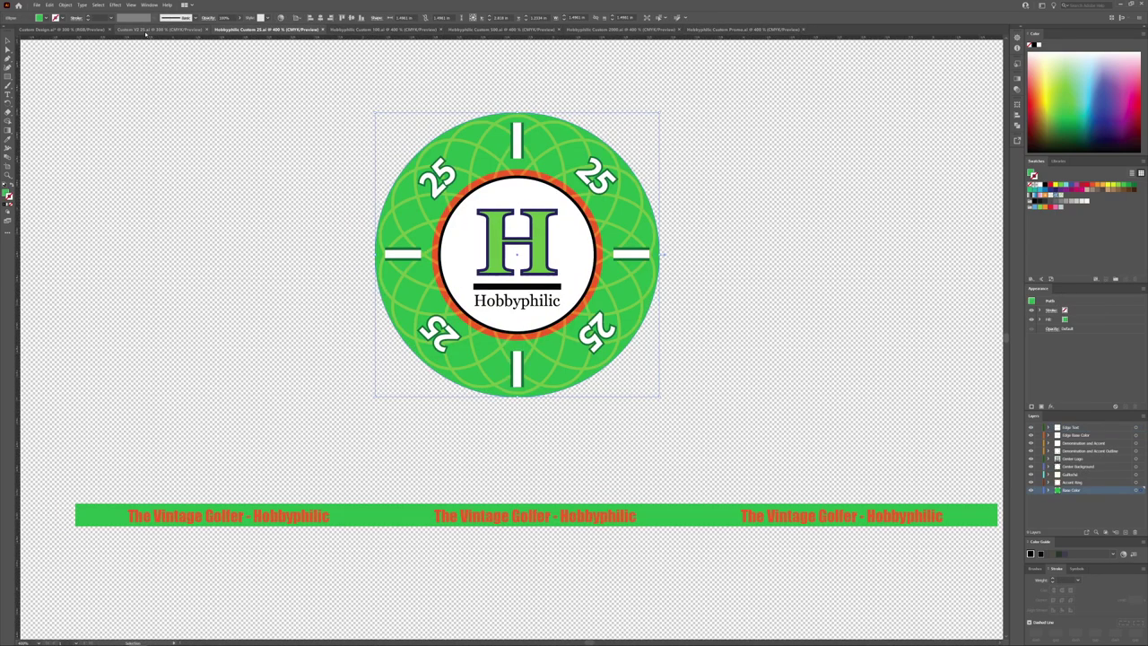
click(269, 29)
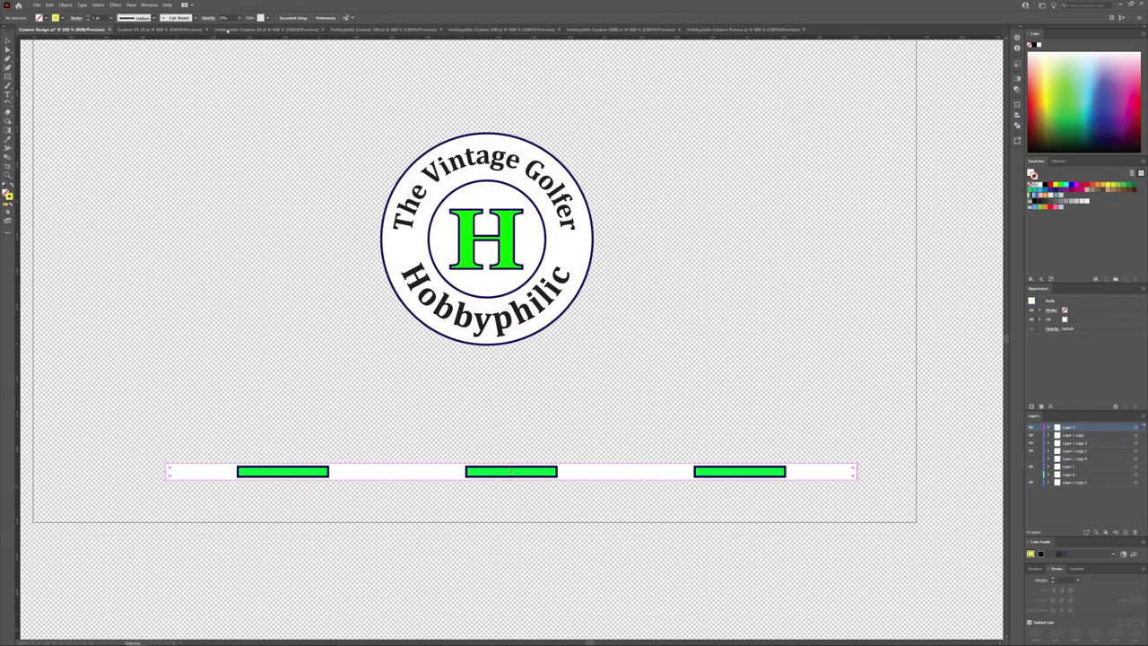
click(386, 29)
click(502, 30)
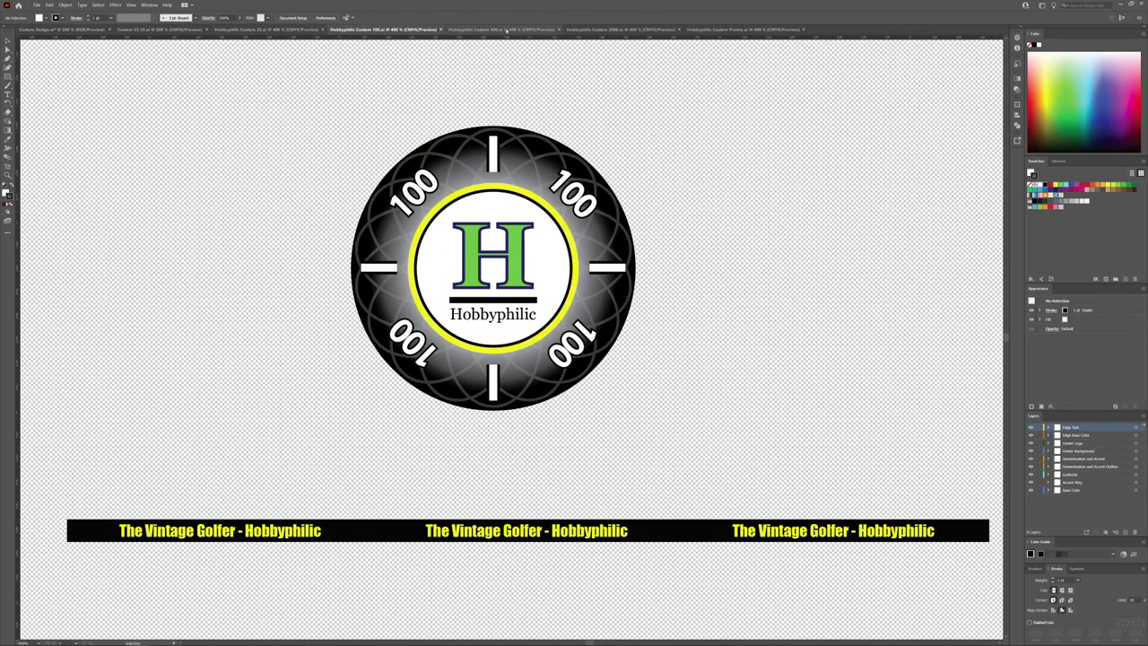
click(605, 30)
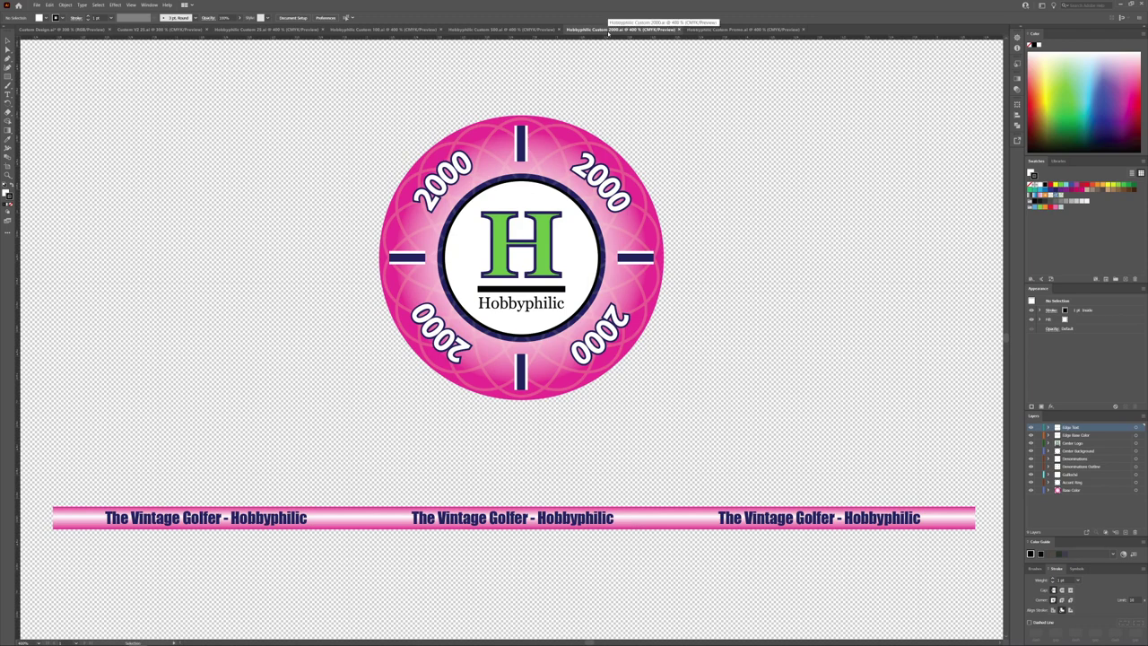